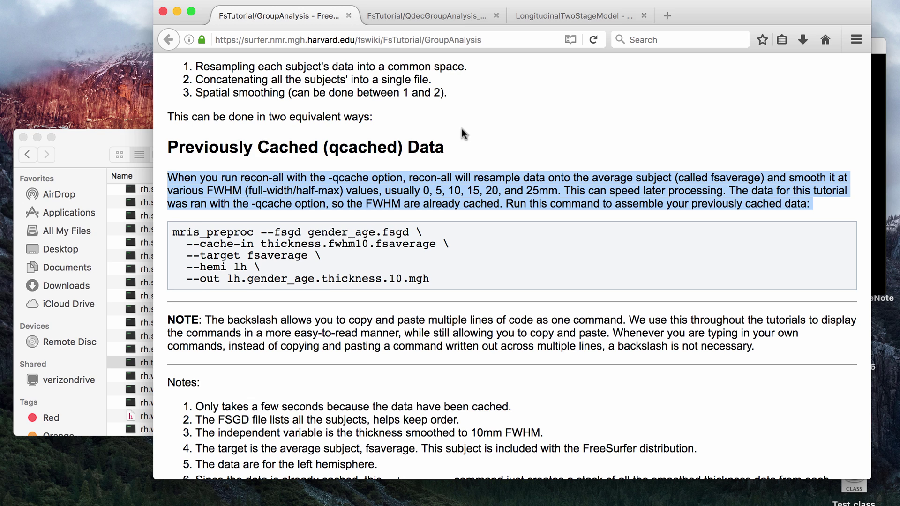
Step: Point out rh.thickness in the surf folder, then return to the tutorial and clear the paragraph highlight
left_click(87, 141)
scroll(242, 219, "up", 5)
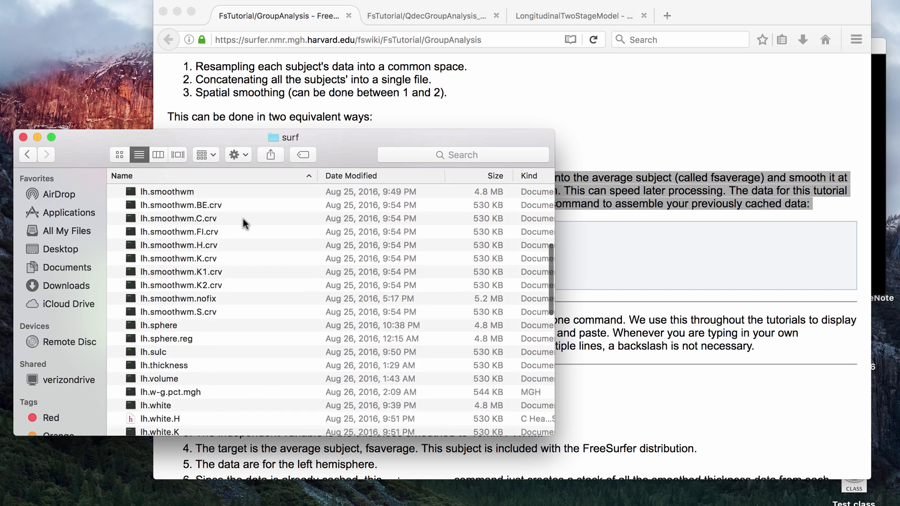
type("rh.thickness")
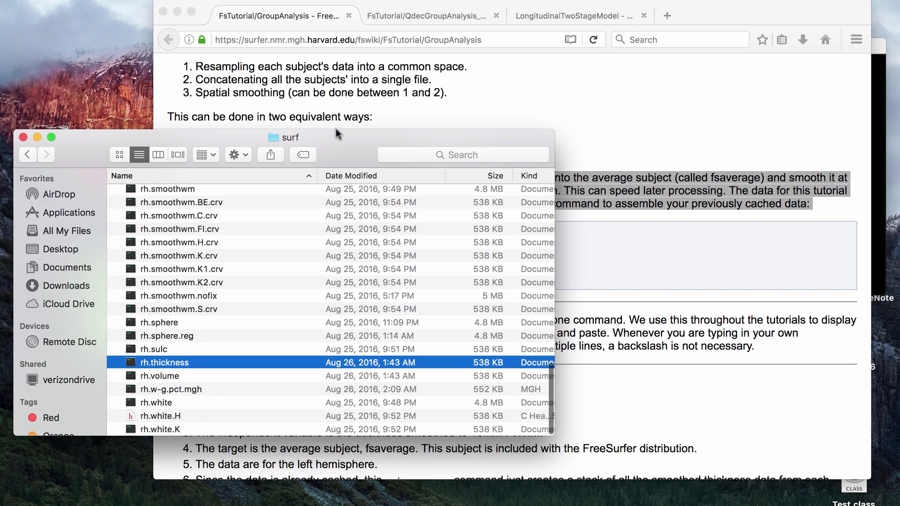
left_click(488, 80)
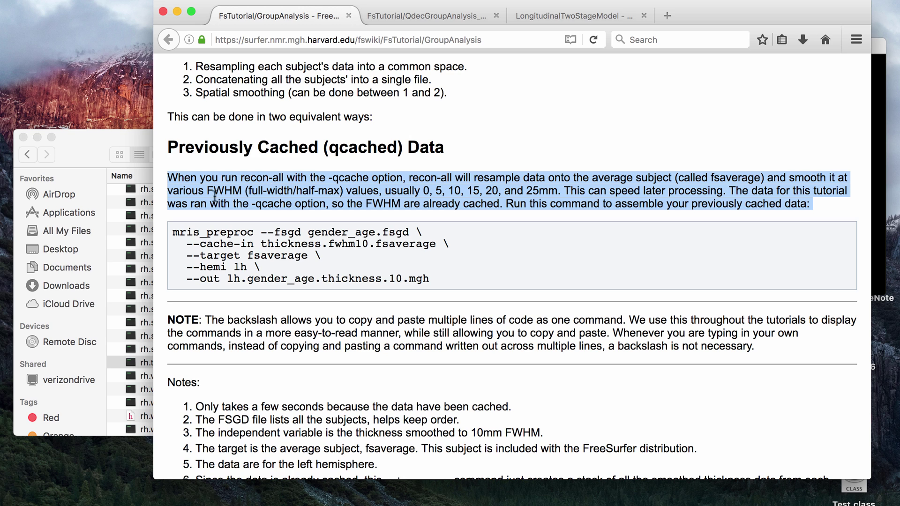
left_click(236, 190)
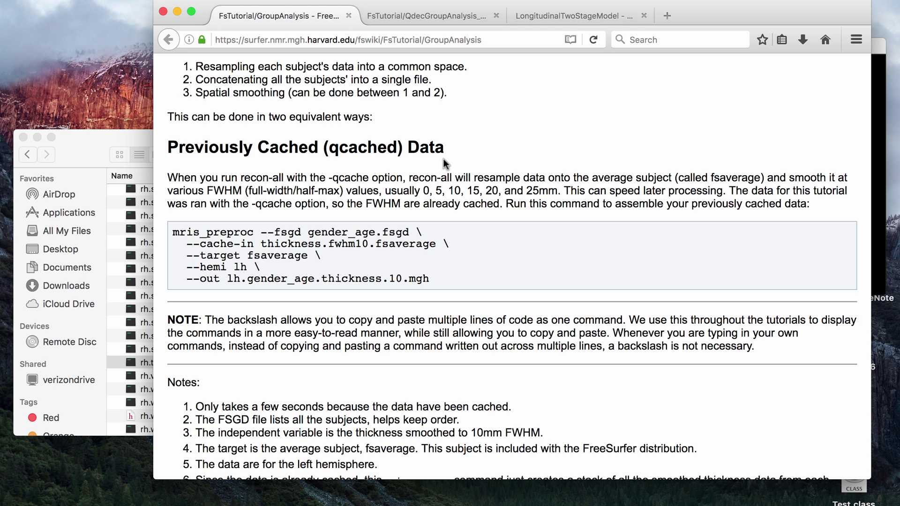
Step: Type 'recon-all all -s subjid -i name.nii -qcache' in Terminal and trim it to 'recon-all -s subjid -qcache'
left_click(878, 144)
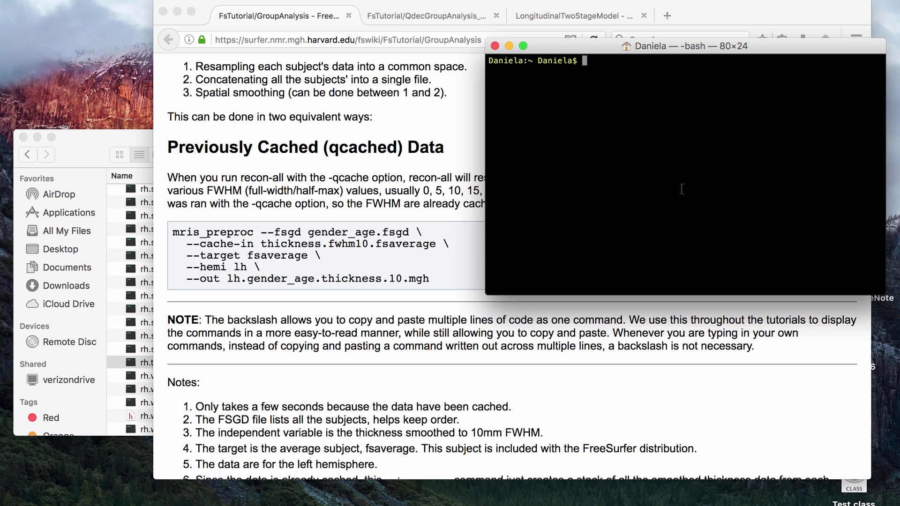
type("recon-all all -s subjid -i name.n")
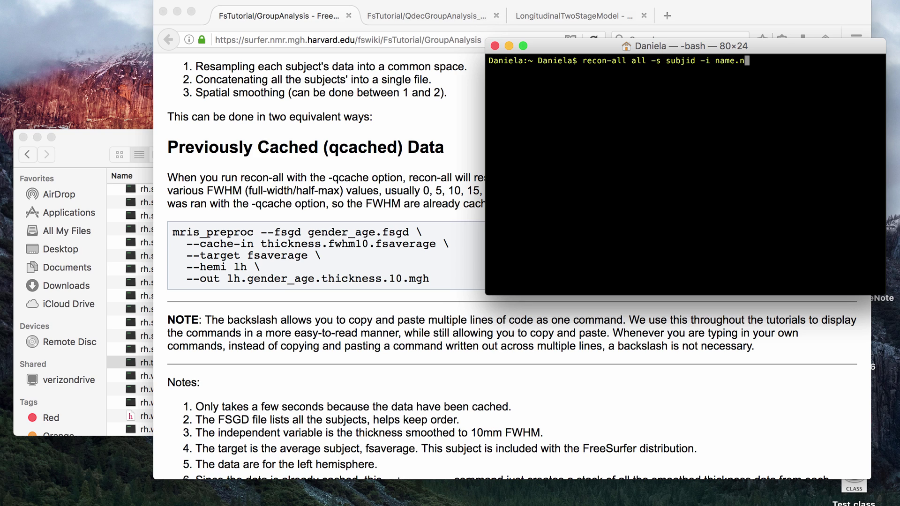
type("ii -qcache")
key("Left")
key("Left")
key("Left")
key("Left")
key("Left")
key("Left")
key("Left")
key("BackSpace")
key("BackSpace")
key("BackSpace")
key("BackSpace")
key("BackSpace")
key("BackSpace")
key("BackSpace")
key("BackSpace")
key("BackSpace")
key("BackSpace")
key("BackSpace")
key("BackSpace")
key("Left")
key("Left")
key("Left")
key("Left")
key("Left")
key("Left")
key("Left")
key("Left")
key("Left")
key("Left")
key("Left")
key("BackSpace")
key("BackSpace")
key("BackSpace")
key("BackSpace")
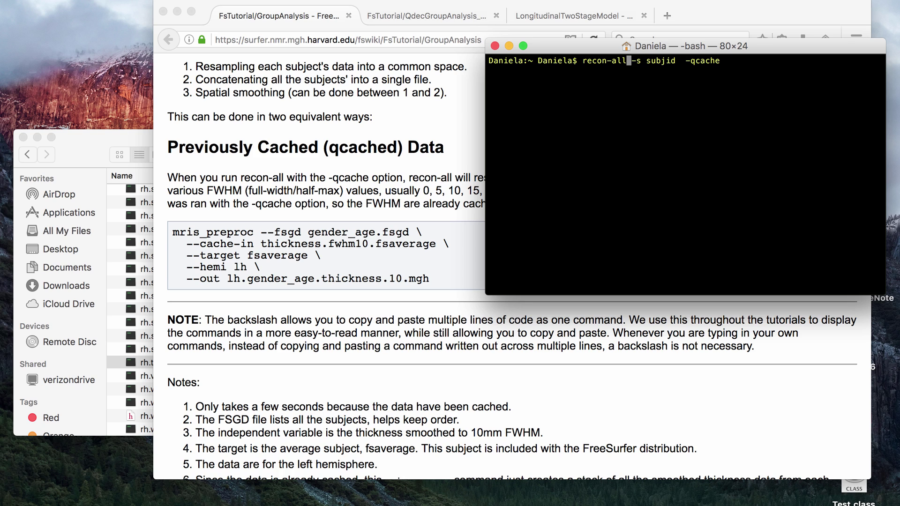
key("Right")
key("Right")
key("Right")
key("Right")
key("Right")
key("Right")
key("Right")
key("Right")
key("Right")
key("Right")
key("Right")
key("Right")
key("Right")
key("Right")
key("Right")
key("Right")
key("Right")
key("Right")
key("Right")
Step: Scroll the surf folder listing and point out the rh.thickness and rh.sulc files
left_click(94, 141)
scroll(288, 262, "up", 10)
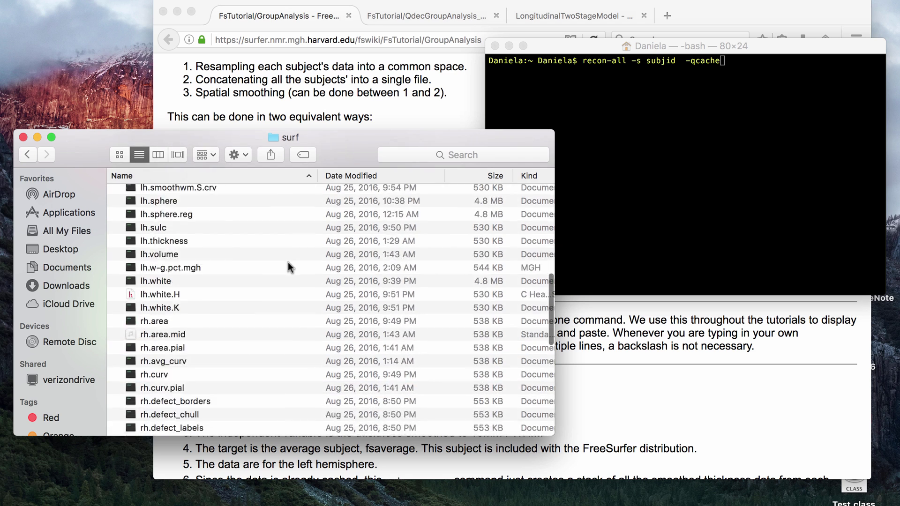
scroll(288, 262, "down", 10)
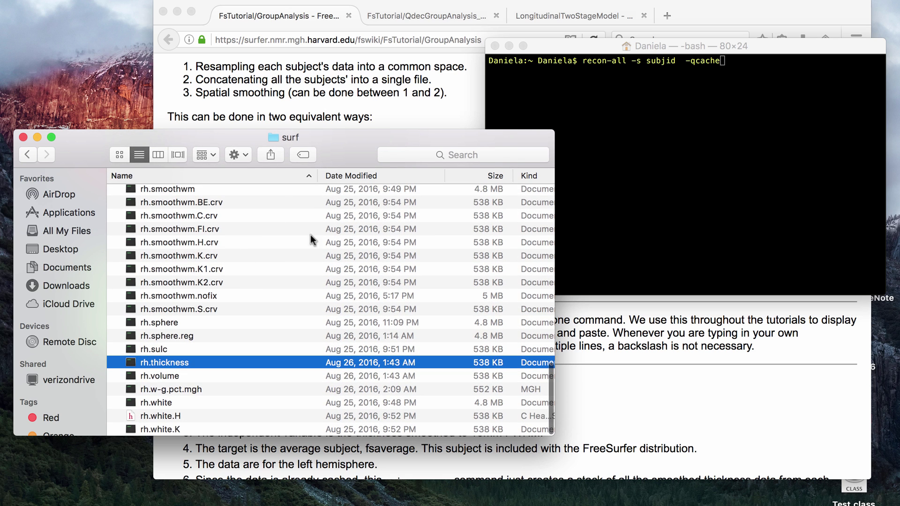
scroll(199, 309, "up", 15)
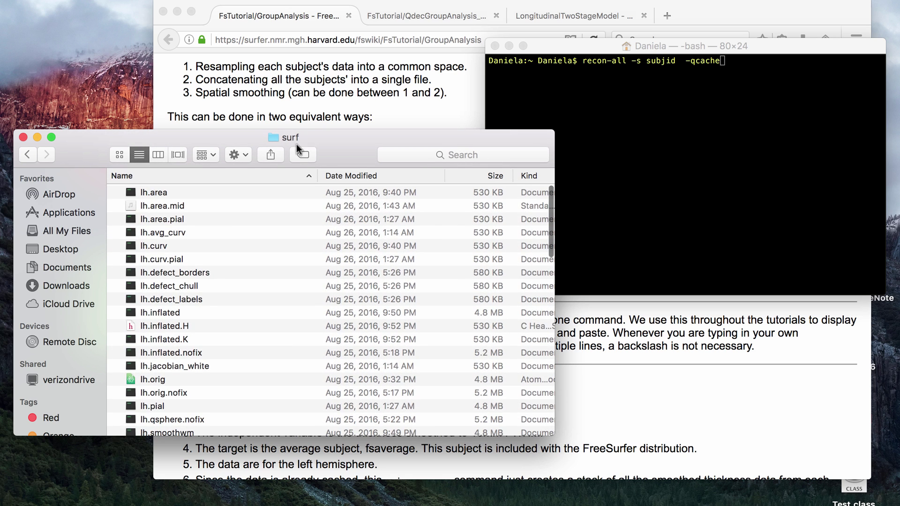
scroll(261, 290, "down", 15)
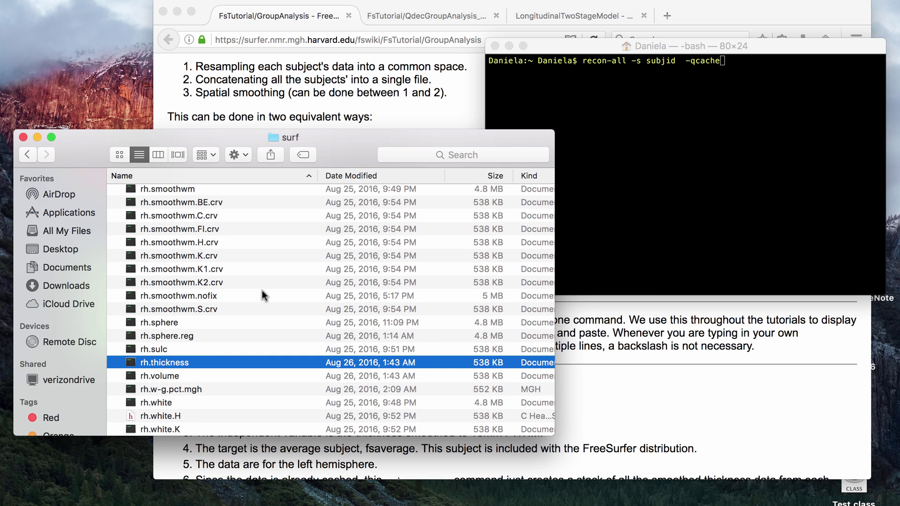
scroll(247, 319, "up", 15)
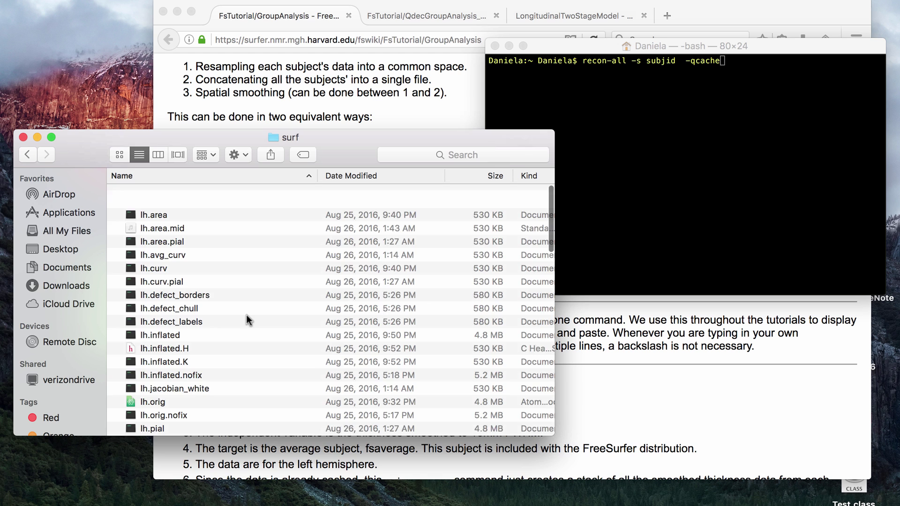
scroll(248, 314, "down", 5)
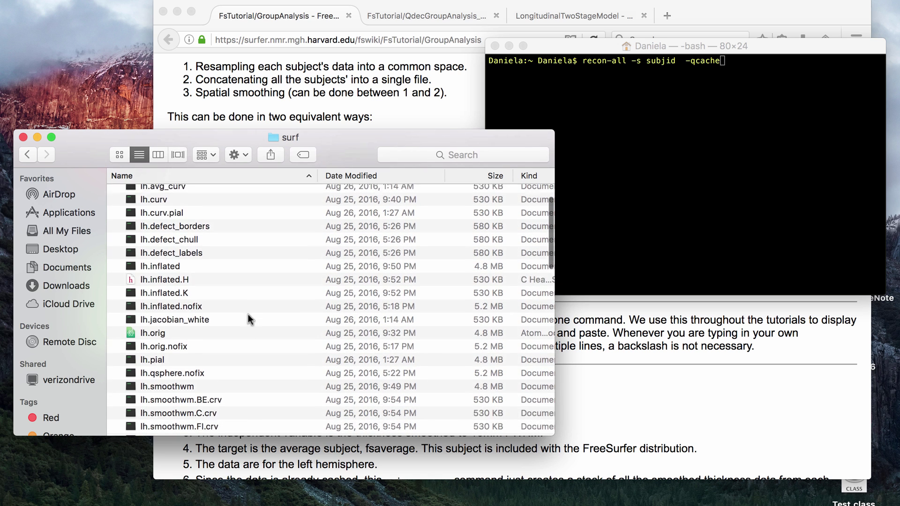
scroll(148, 254, "down", 15)
left_click(188, 363)
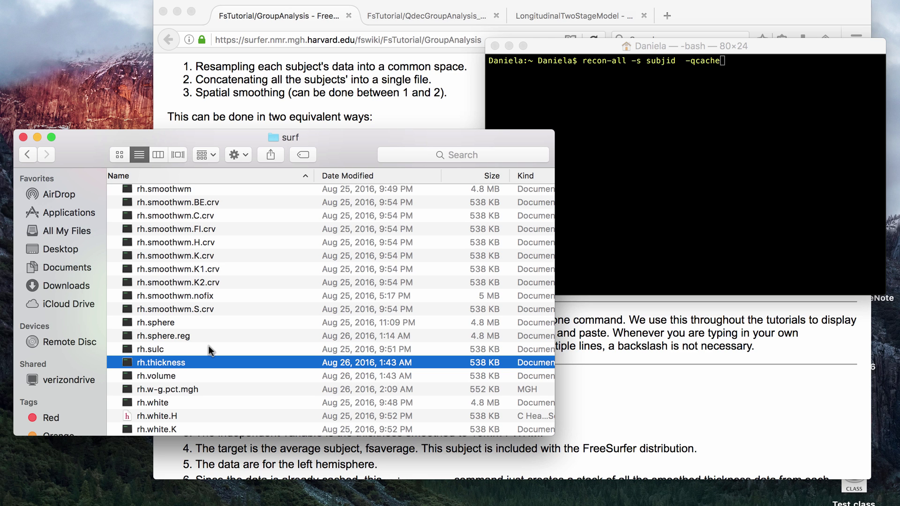
left_click(155, 348)
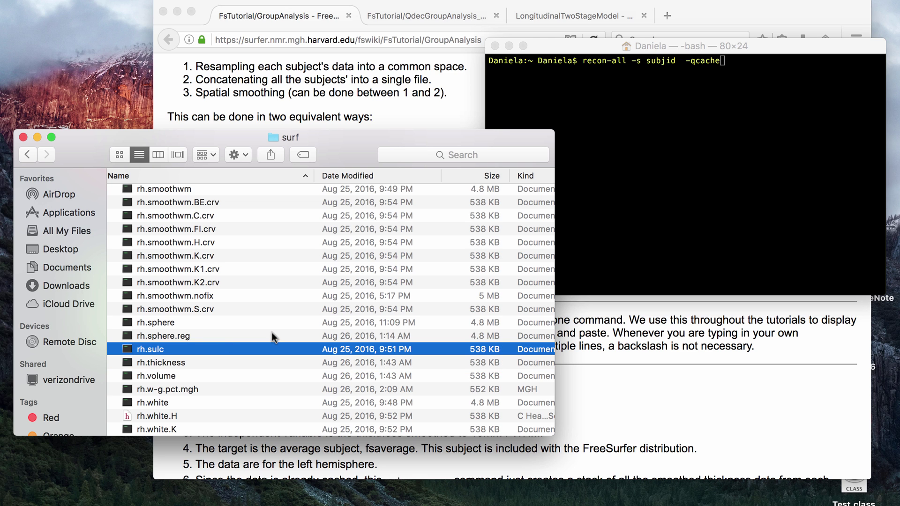
scroll(272, 333, "up", 10)
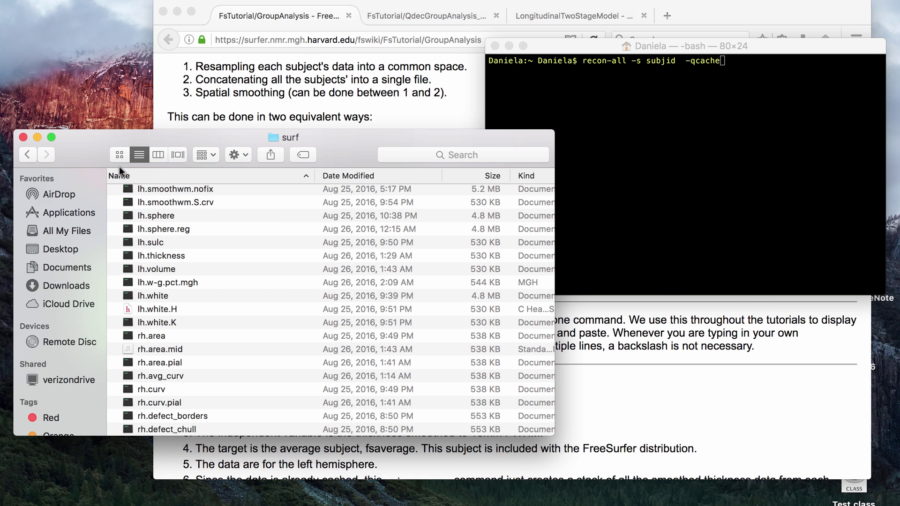
Step: Bring the tutorial forward and highlight the 'When you run recon-all with the -qcache option' paragraph
left_click(305, 57)
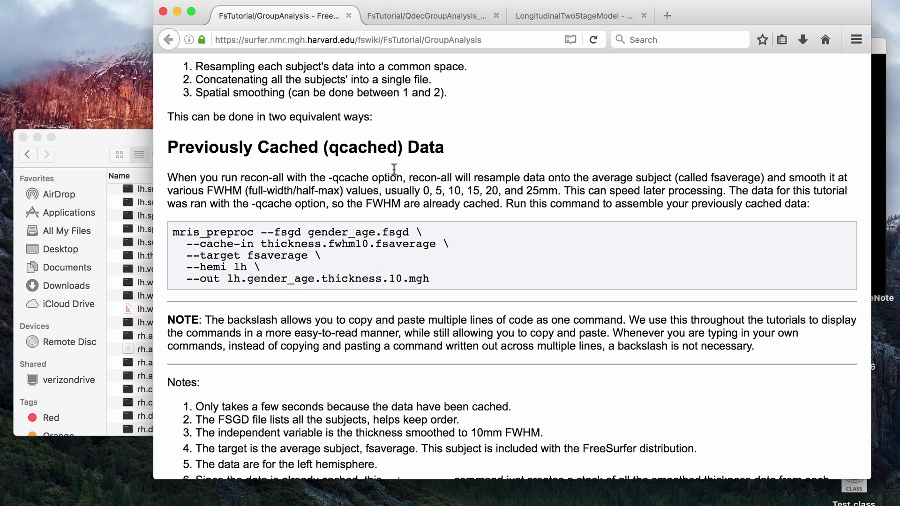
triple_click(416, 197)
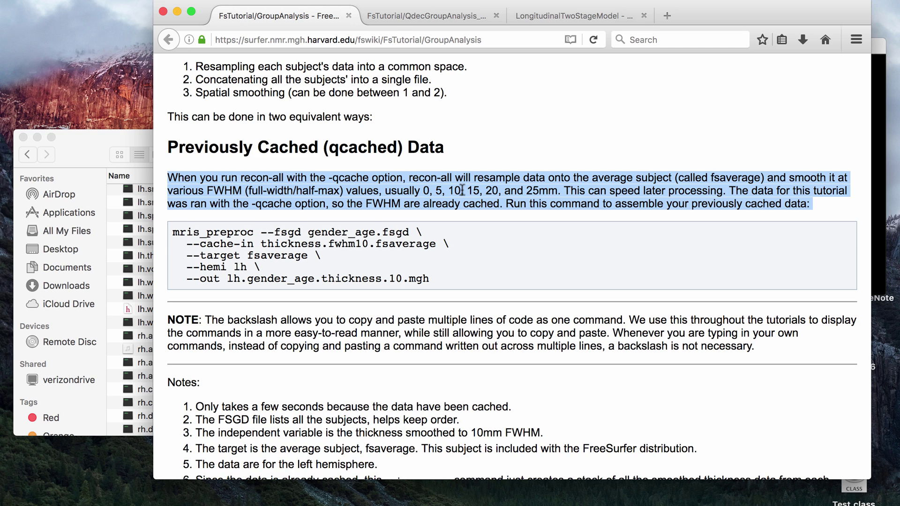
Step: Go up to subjects, open MAD3T700MP2/surf, and scroll through its cached fwhm0–fwhm25 fsaverage files
left_click(88, 173)
left_click(27, 155)
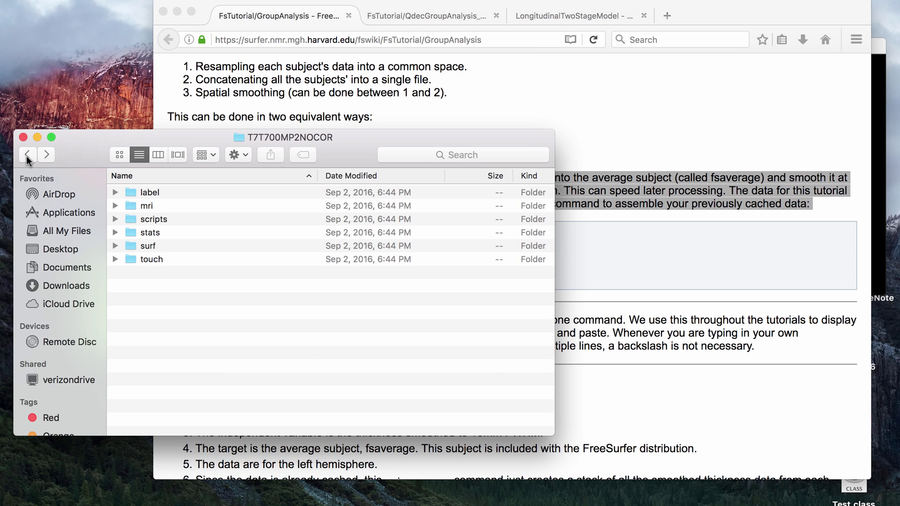
left_click(24, 156)
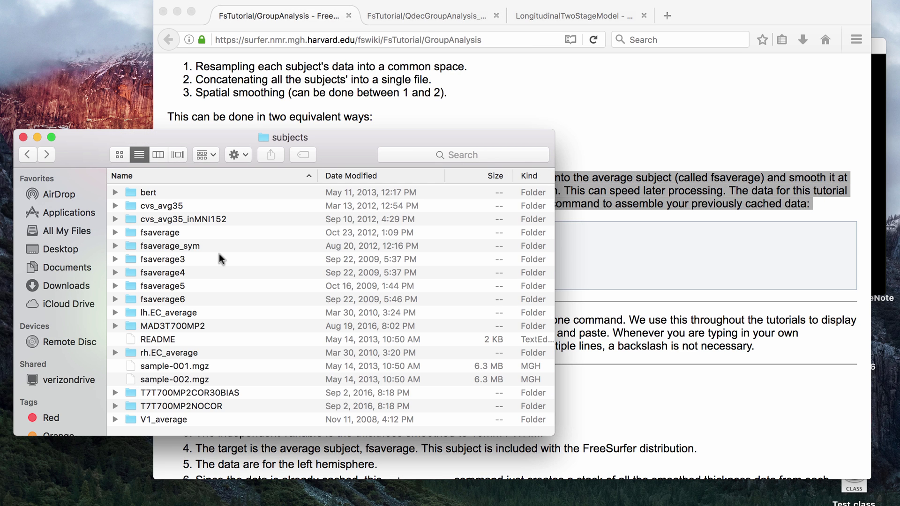
double_click(196, 326)
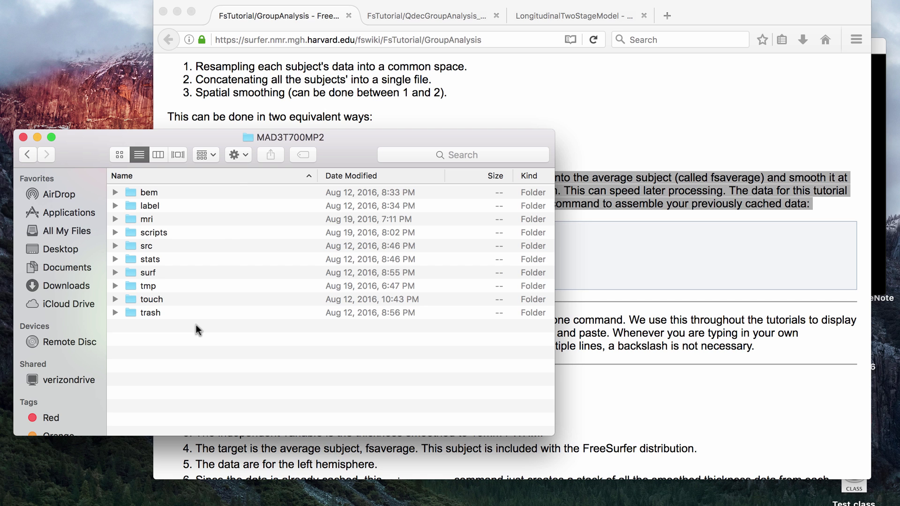
double_click(155, 272)
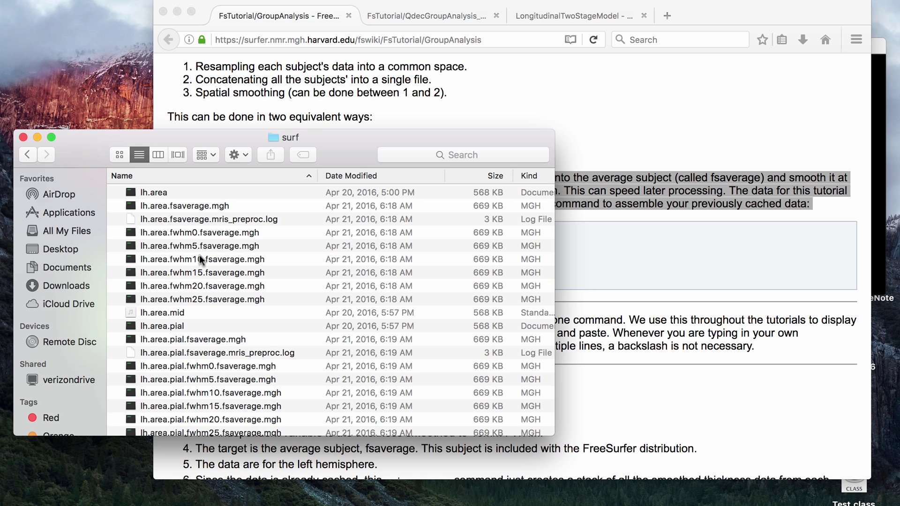
scroll(207, 371, "down", 5)
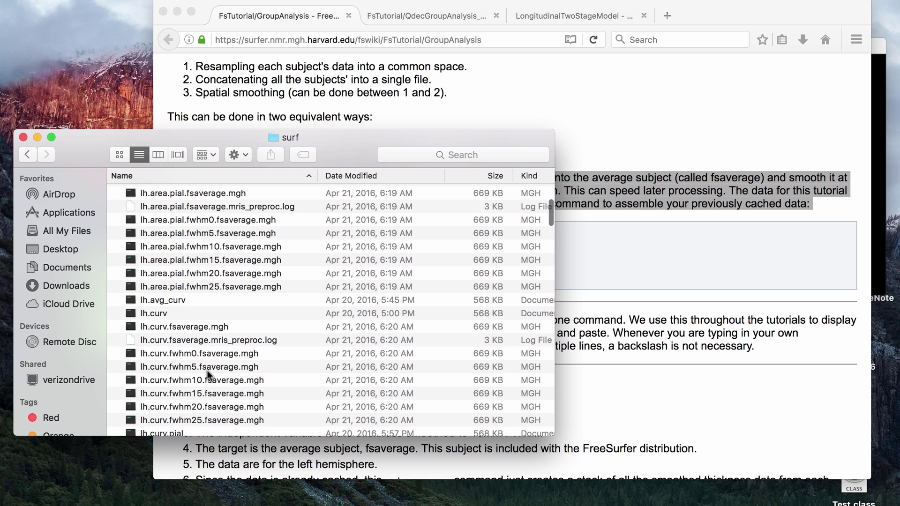
scroll(271, 273, "up", 4)
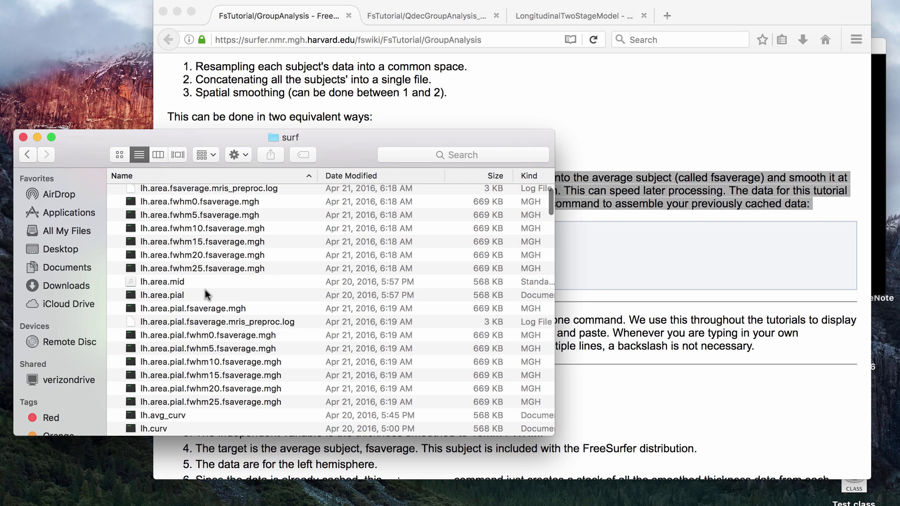
scroll(205, 294, "up", 2)
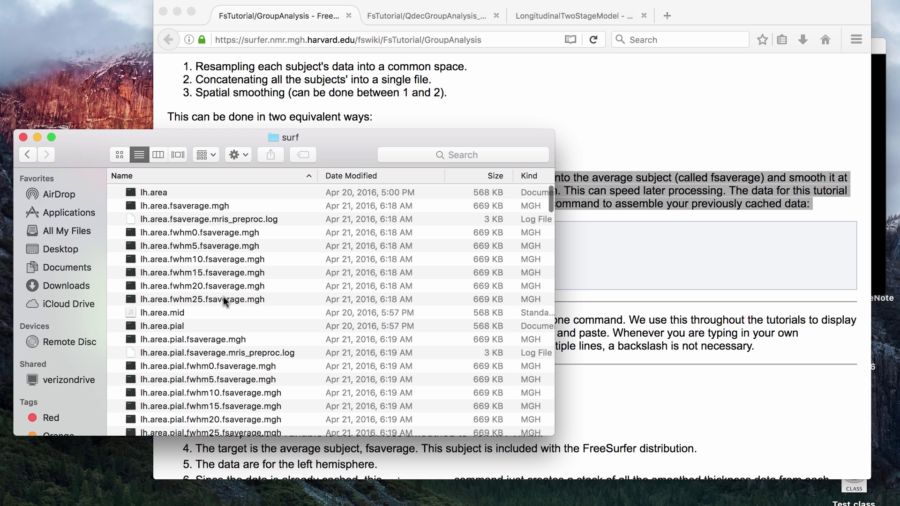
scroll(288, 307, "down", 10)
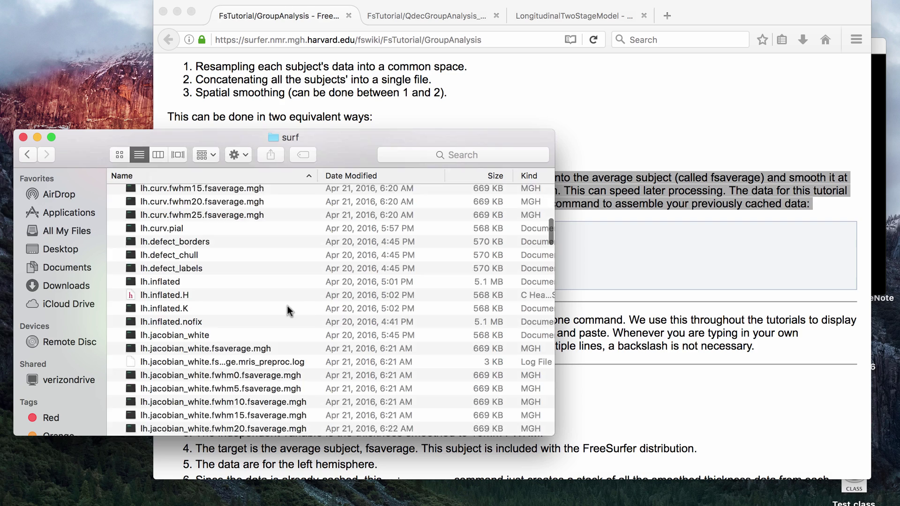
scroll(288, 307, "down", 15)
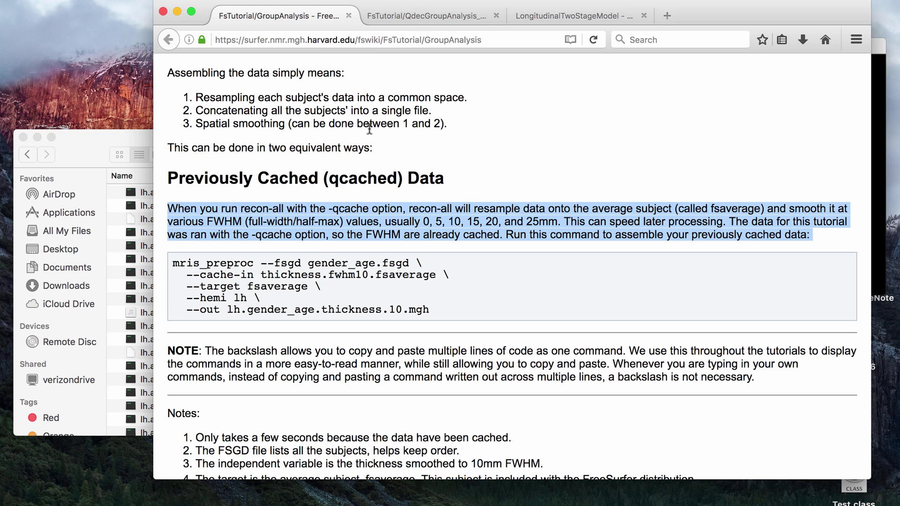
left_click(448, 18)
left_click(563, 18)
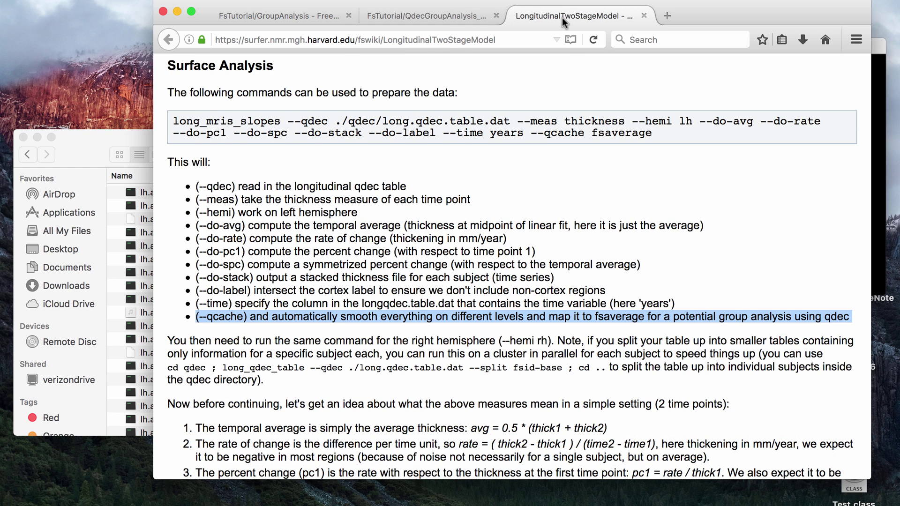
left_click(281, 17)
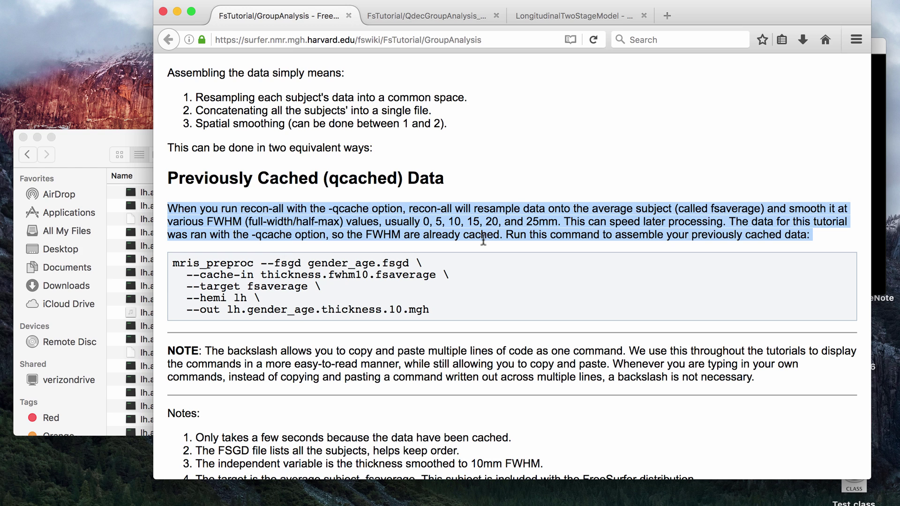
Step: Erase the recon-all command from the Terminal prompt
left_click(878, 137)
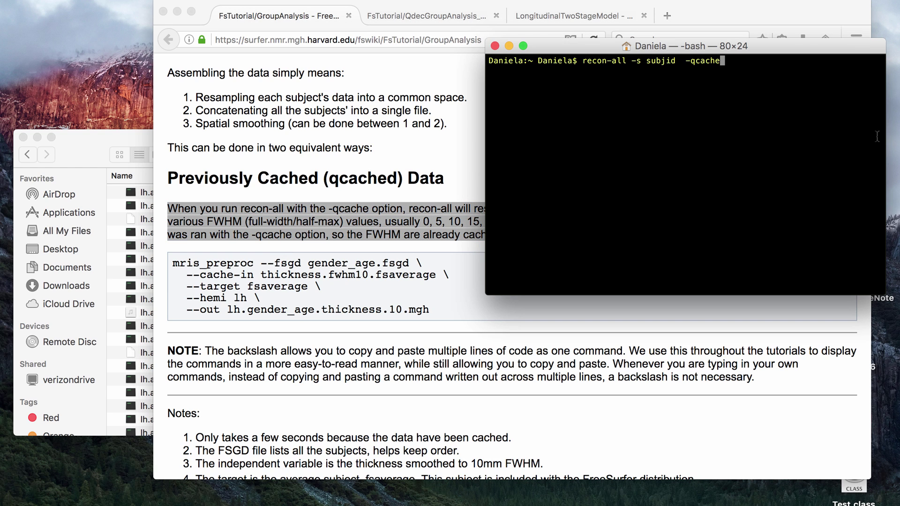
key("BackSpace")
key("BackSpace")
key("BackSpace")
key("BackSpace")
key("BackSpace")
key("BackSpace")
key("BackSpace")
key("BackSpace")
key("BackSpace")
key("BackSpace")
key("BackSpace")
key("BackSpace")
key("BackSpace")
key("BackSpace")
key("BackSpace")
key("BackSpace")
key("BackSpace")
key("BackSpace")
key("BackSpace")
key("BackSpace")
key("BackSpace")
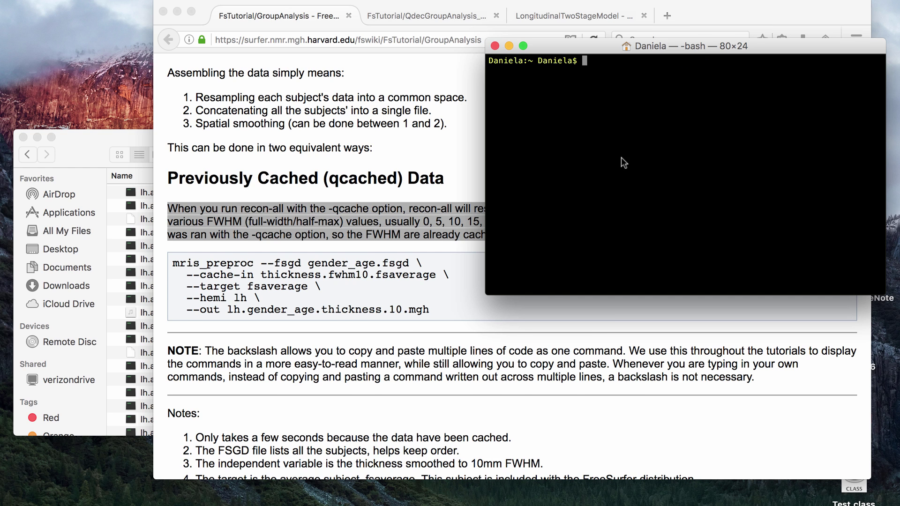
left_click(106, 162)
left_click(649, 141)
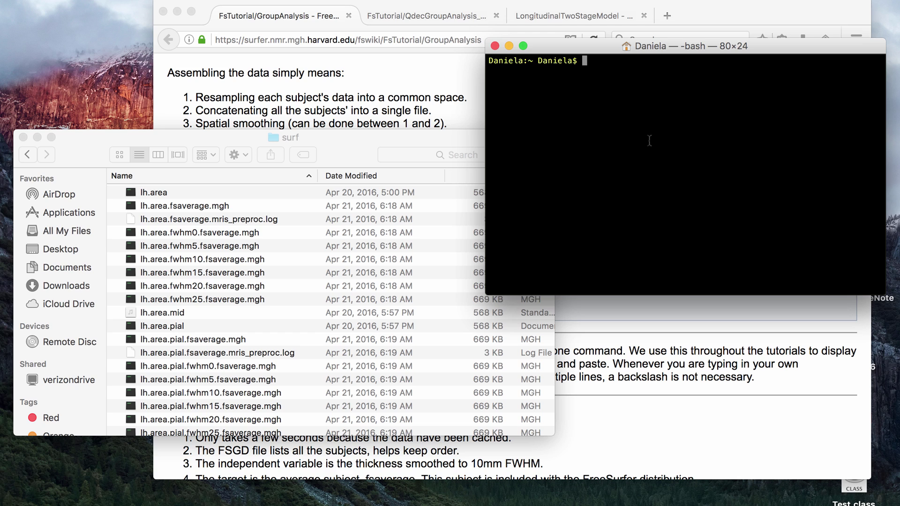
Step: Run 'tksurfer fsaverage lh pial' to display the fsaverage left-hemisphere pial surface
type("tksurfer fs")
type("average")
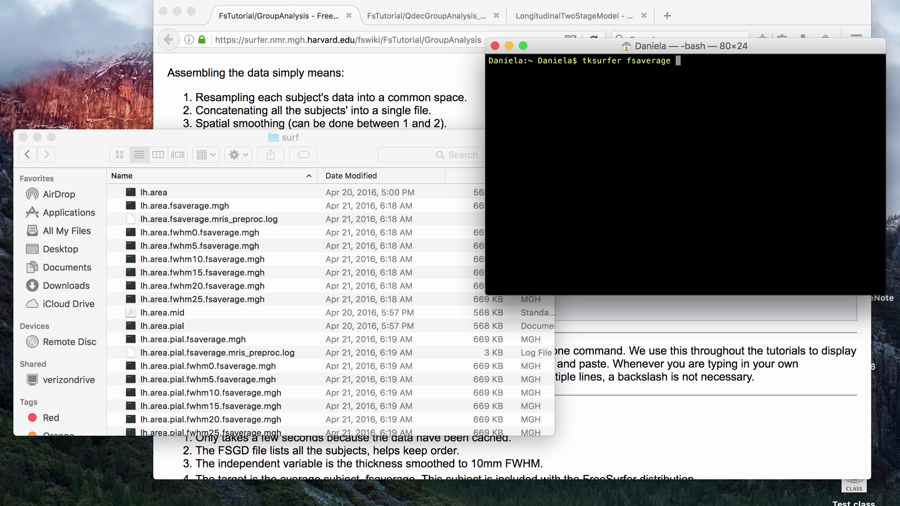
type("lh pial")
key("Return")
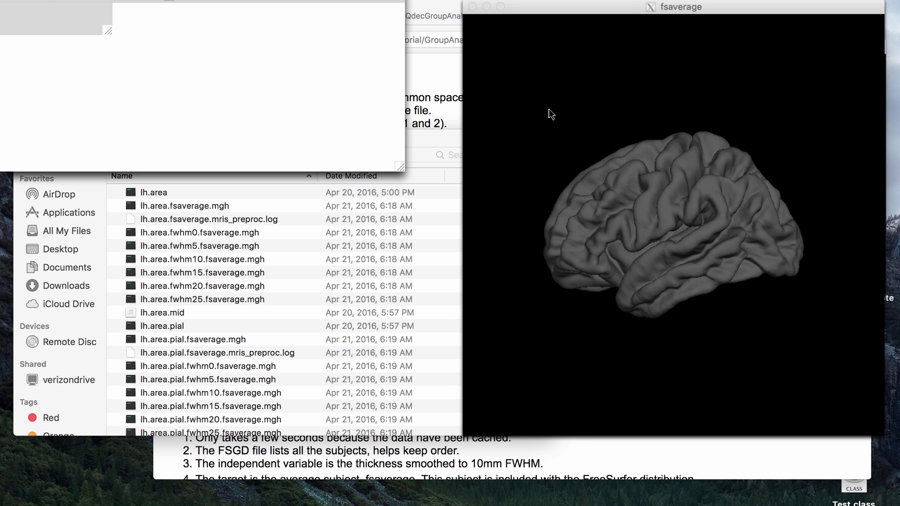
Step: Place the tools panel beside the brain and start File > Load Overlay with Browse
left_click_drag(569, 469, 134, 12)
left_click(39, 26)
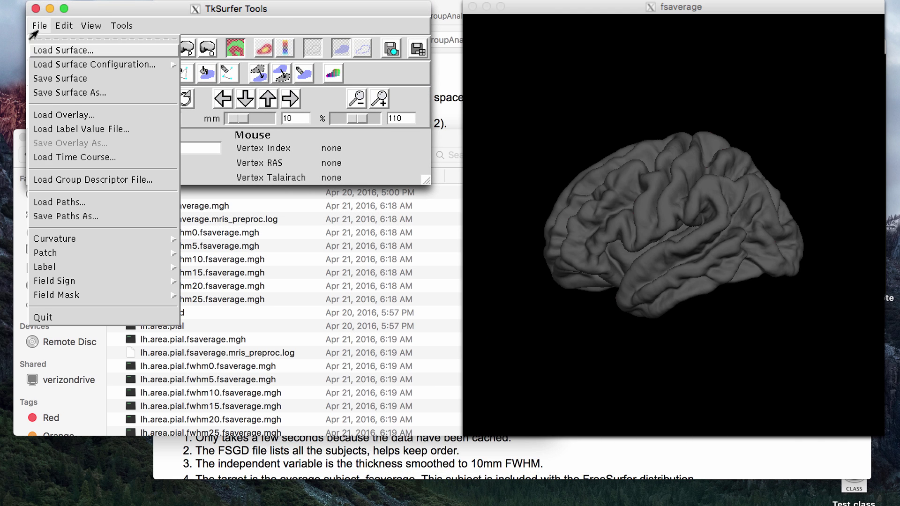
left_click(67, 115)
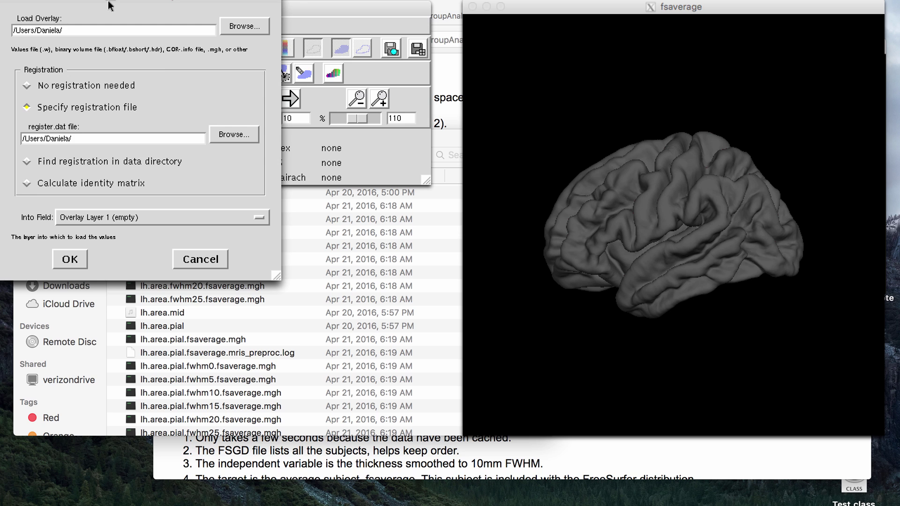
left_click_drag(90, 1, 294, 11)
left_click(438, 40)
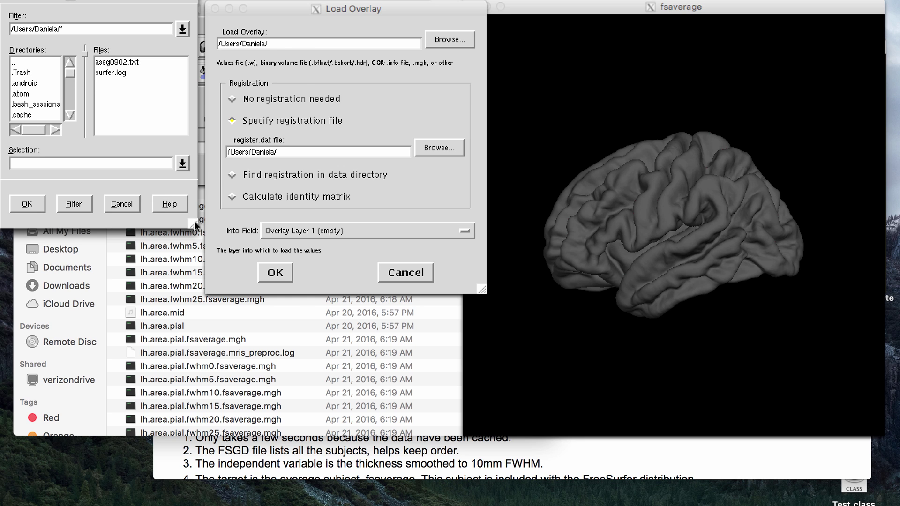
Step: Navigate Applications > freesurfer to the subject's surf folder and choose lh.thickness.fwhm0.fsaverage.mgh
left_click_drag(195, 226, 296, 300)
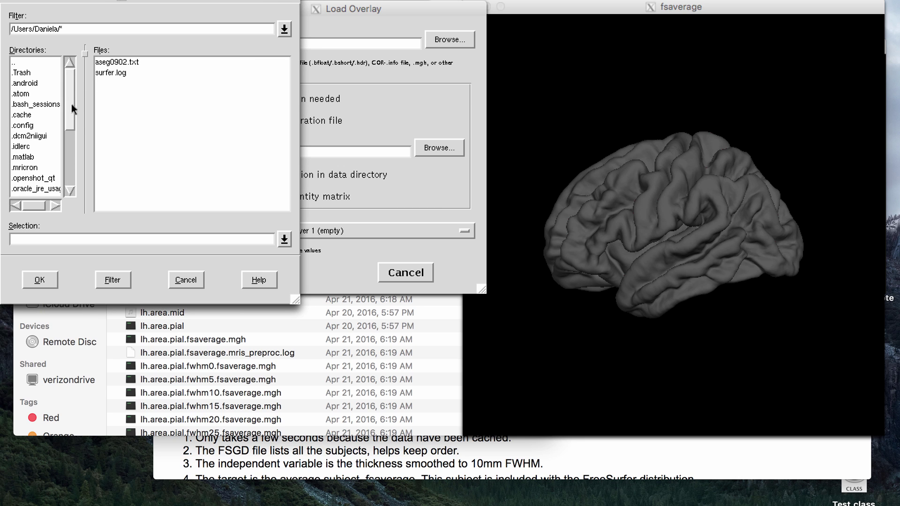
left_click_drag(71, 105, 72, 173)
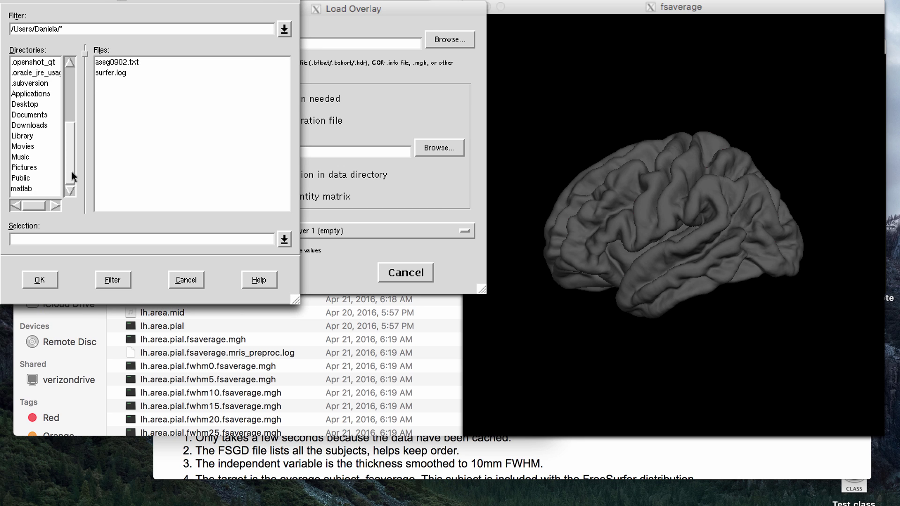
scroll(64, 105, "up", 3)
double_click(32, 178)
double_click(32, 136)
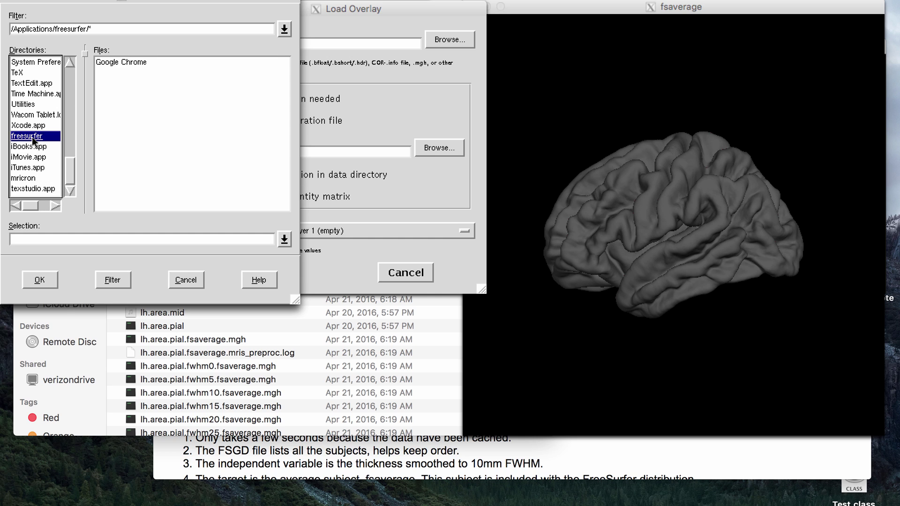
left_click_drag(66, 100, 70, 136)
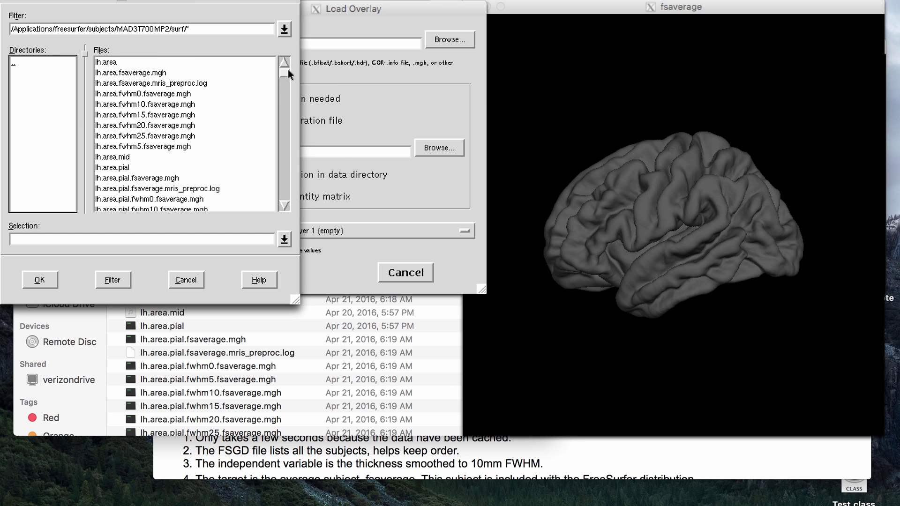
left_click_drag(288, 70, 284, 110)
left_click(192, 115)
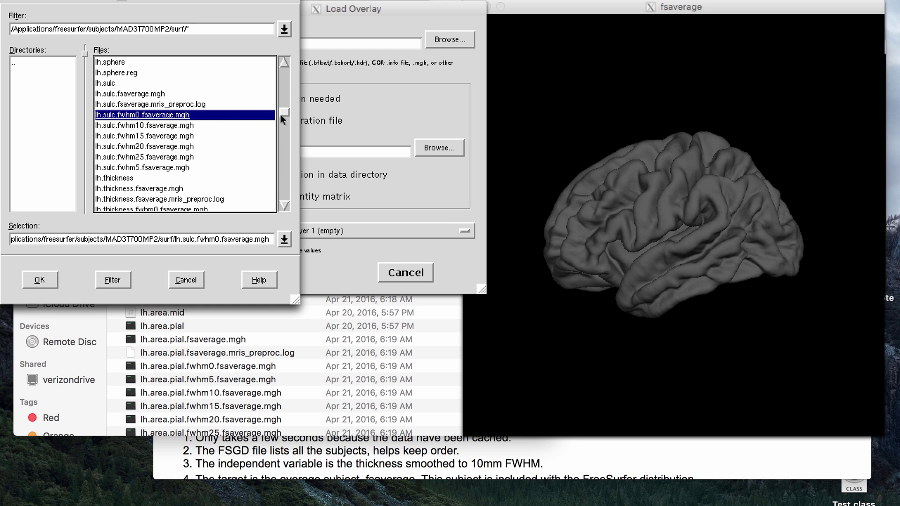
left_click_drag(281, 114, 283, 118)
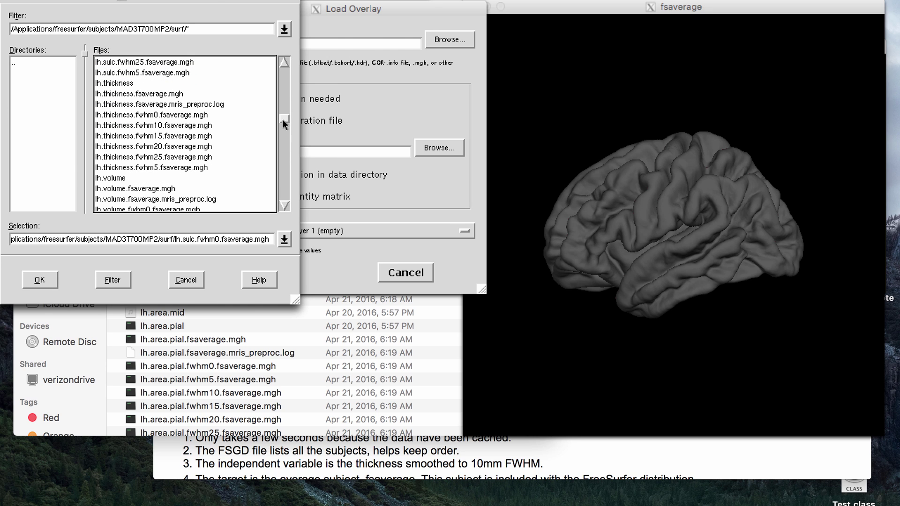
double_click(179, 114)
Step: Confirm the fwhm0 overlay, show its -5.000 to 5.000 colour bar, and rotate medial and back to lateral
key("Return")
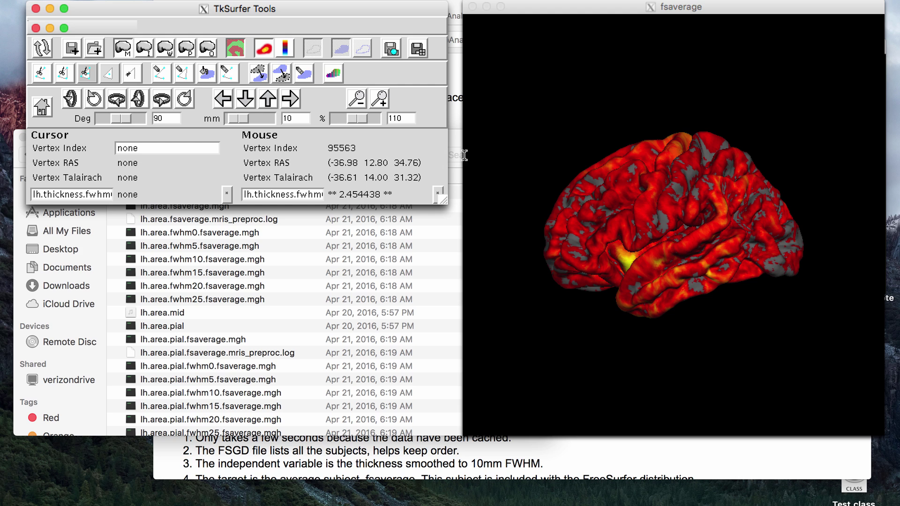
left_click(284, 47)
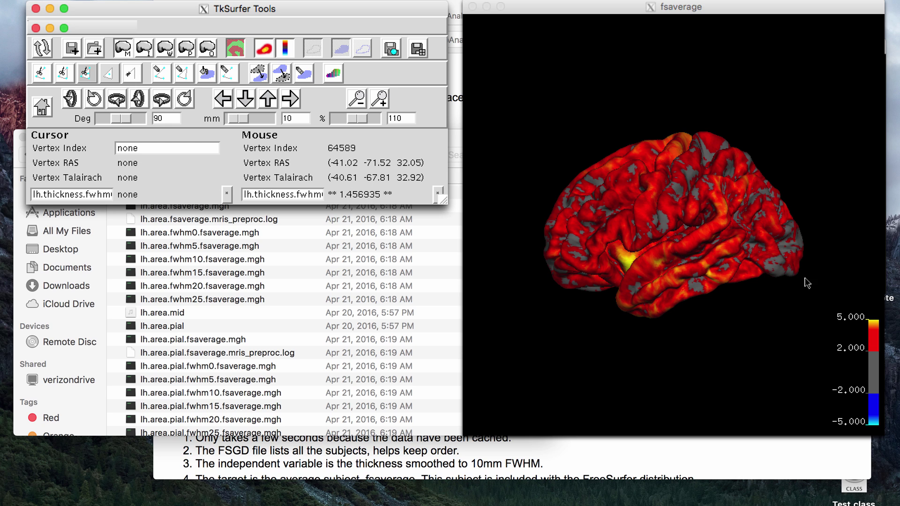
left_click(162, 99)
left_click(162, 100)
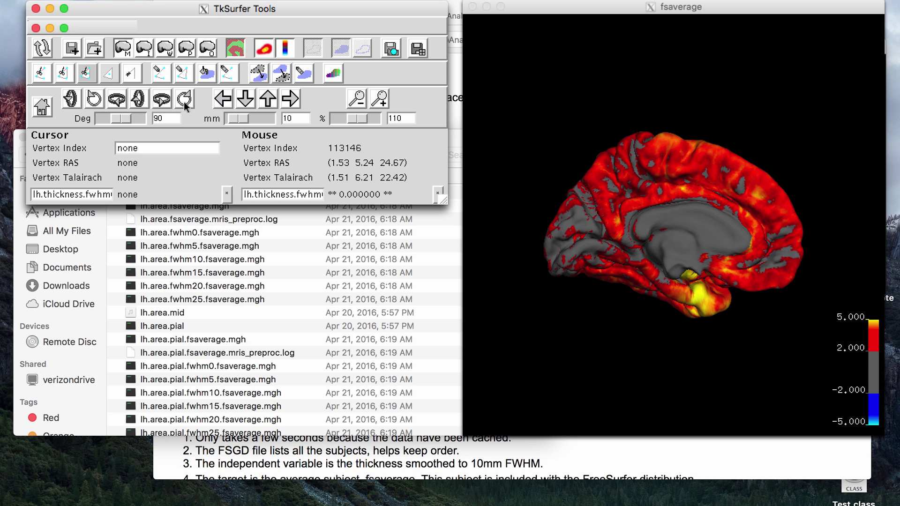
left_click(166, 102)
left_click(167, 103)
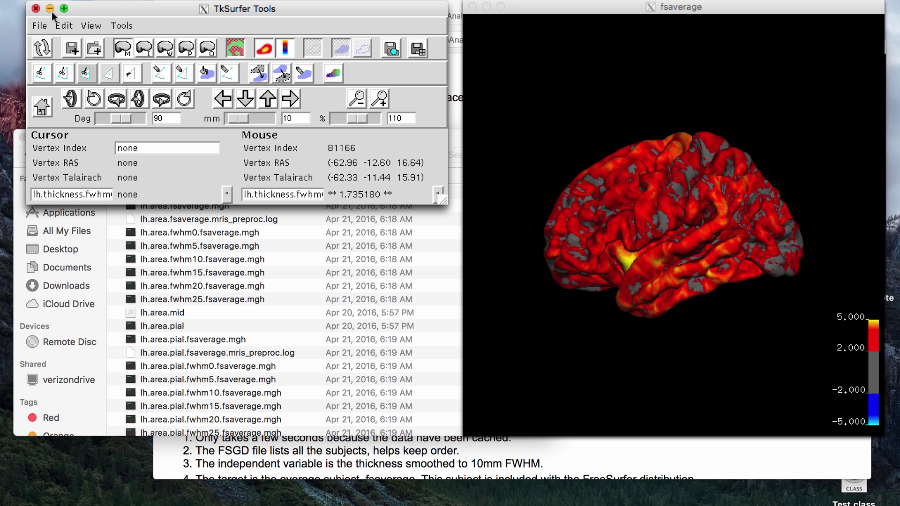
left_click(39, 26)
Step: Load lh.thickness.fwhm10.fsaverage.mgh as a second overlay layer and rotate toward the medial surface
left_click(96, 115)
left_click(232, 27)
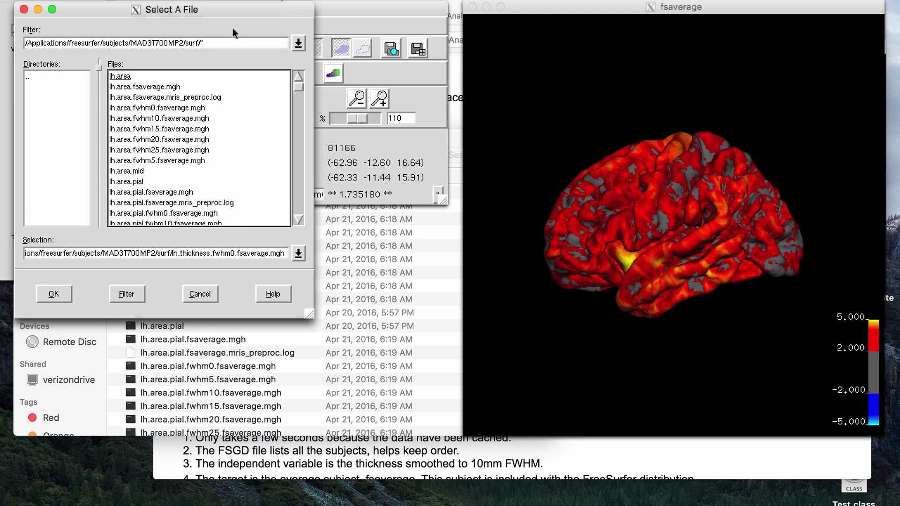
left_click_drag(300, 86, 299, 132)
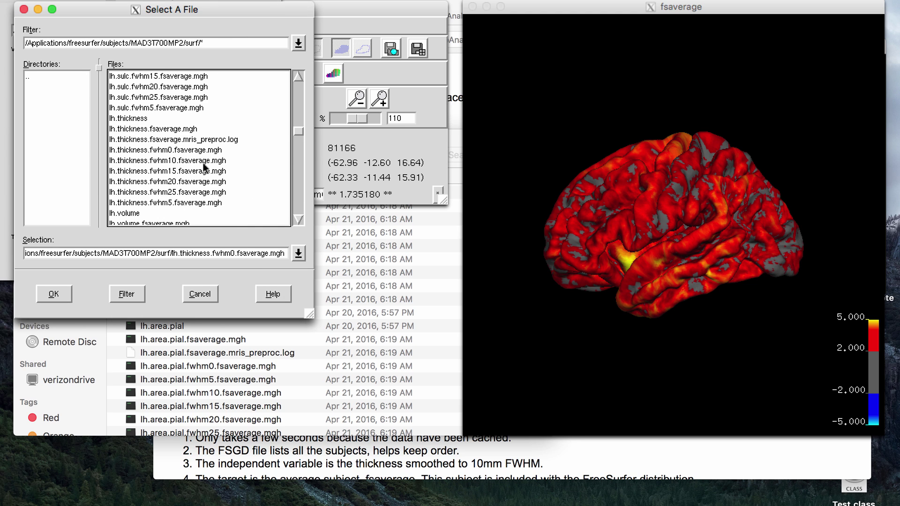
left_click(203, 160)
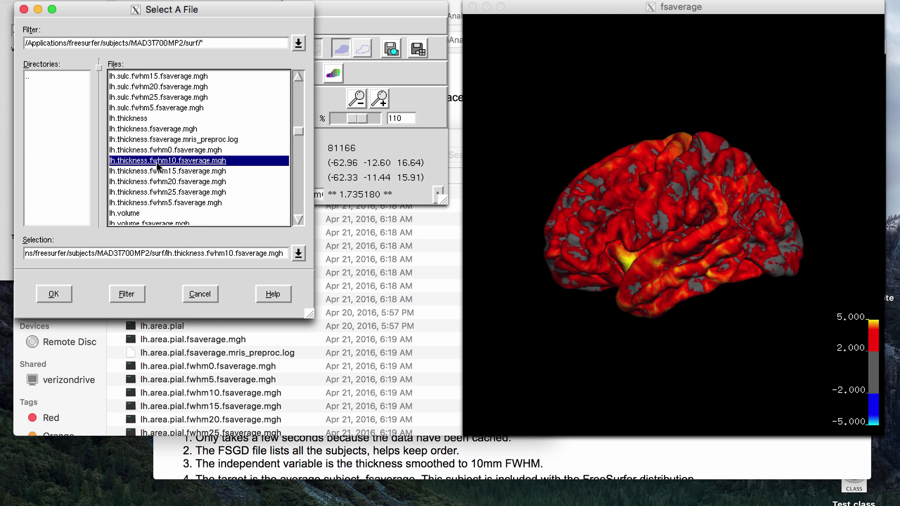
left_click(62, 288)
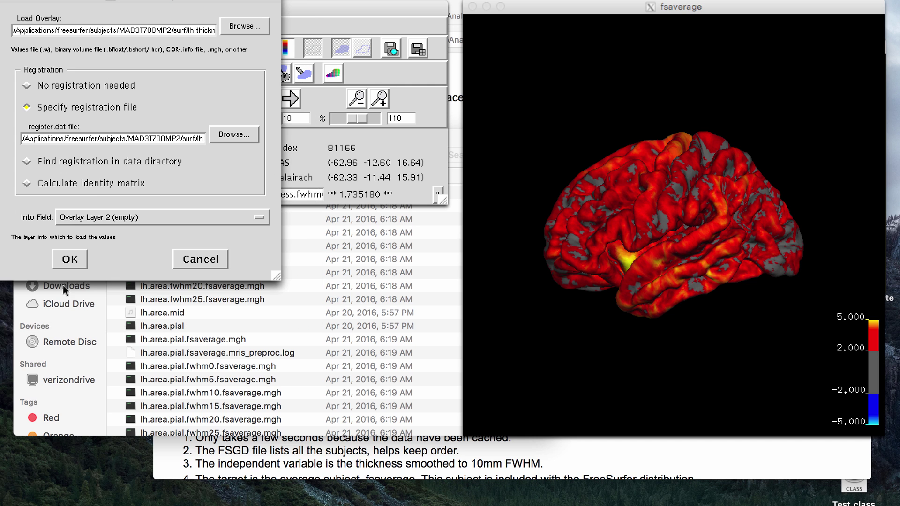
left_click(69, 267)
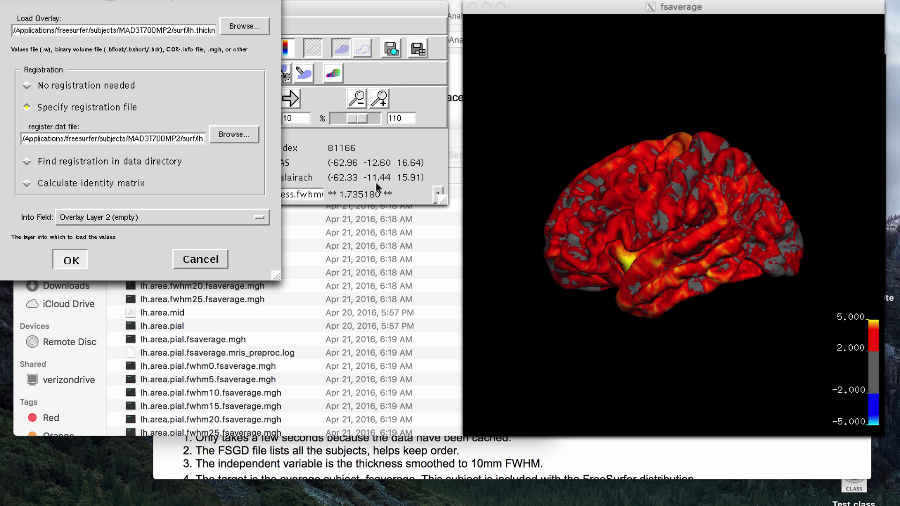
left_click(164, 101)
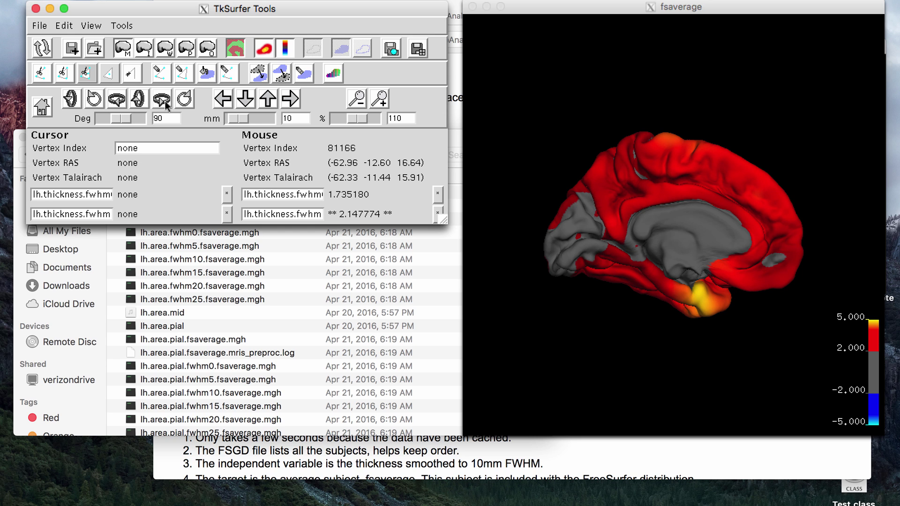
Step: Rotate back to the lateral view, then scroll Finder's surf listing to the right-hemisphere cached files
left_click(165, 103)
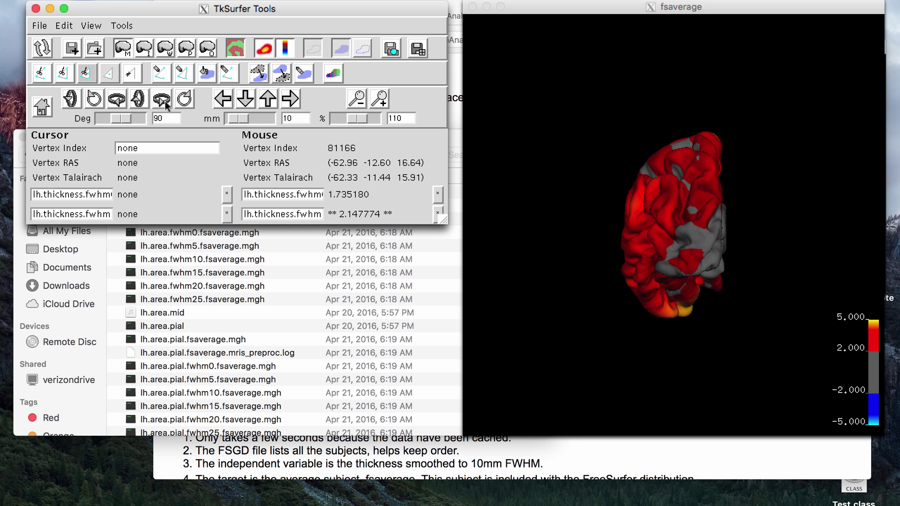
left_click(165, 103)
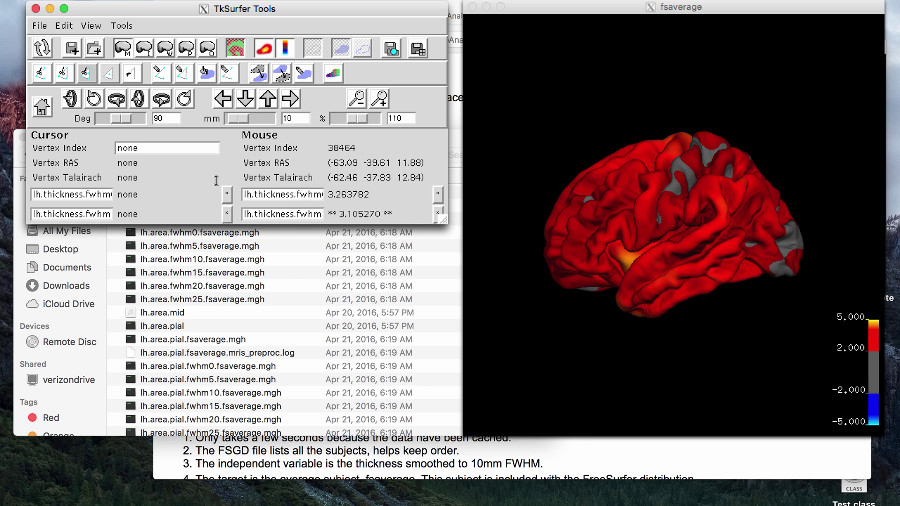
left_click(186, 301)
scroll(285, 270, "down", 15)
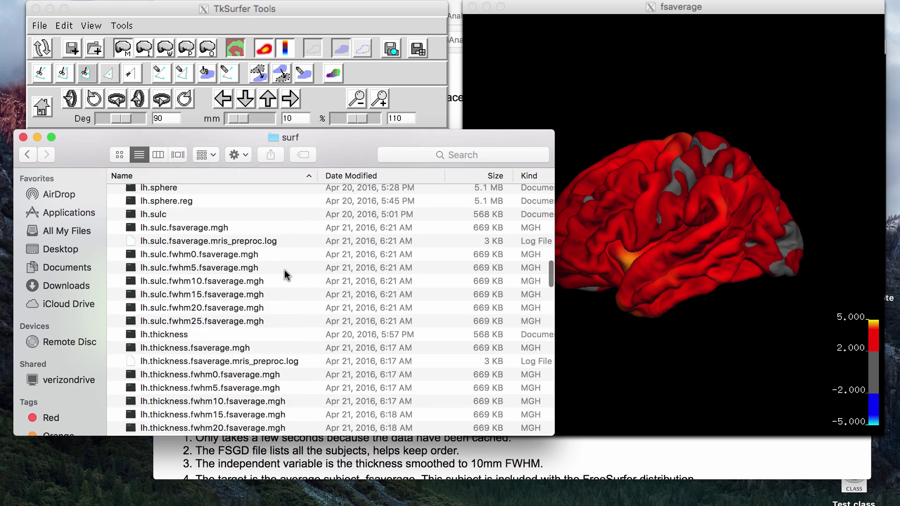
scroll(285, 272, "down", 20)
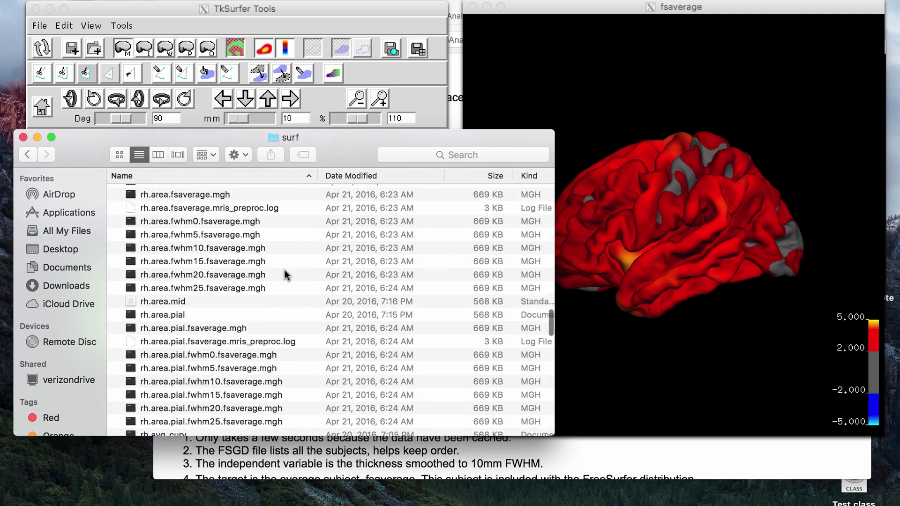
scroll(285, 271, "down", 20)
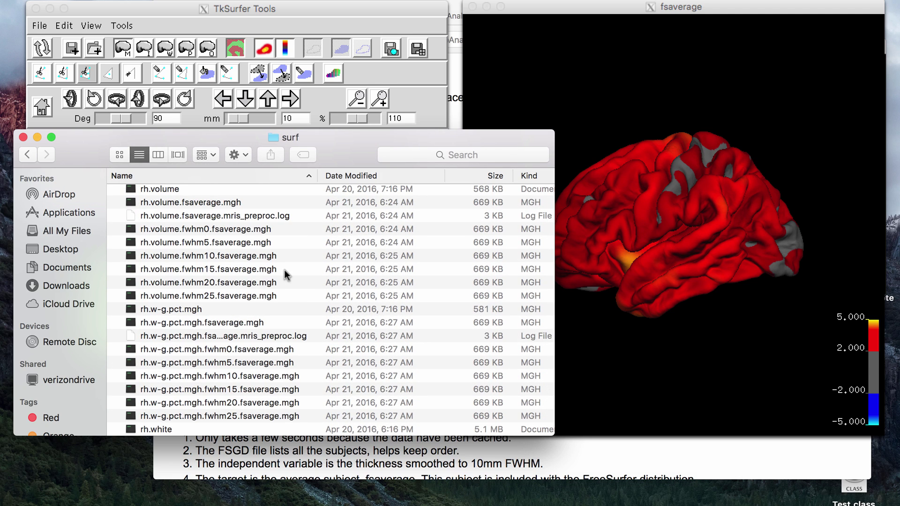